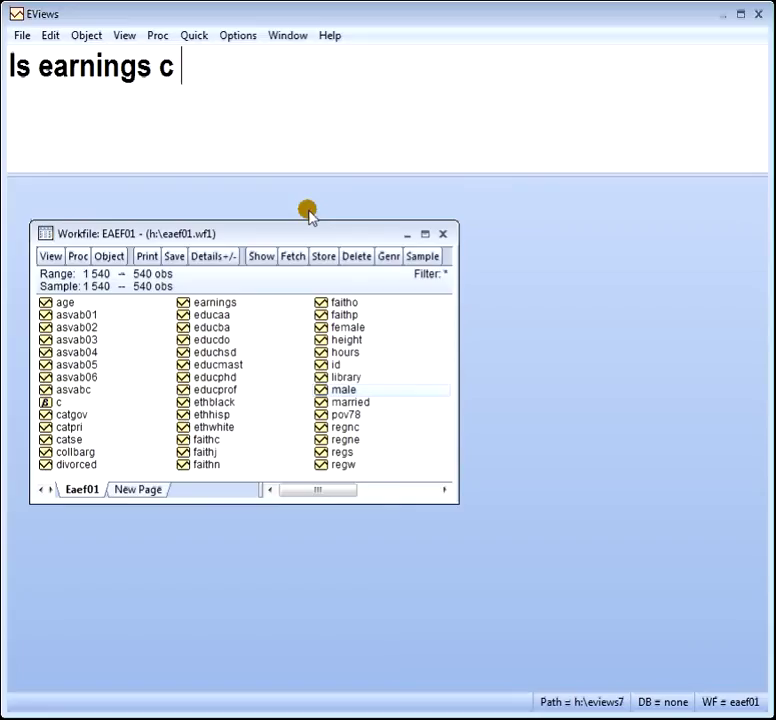
Estimate a least squares regression of earnings on a constant, divorced and married.
text(dico)
key(BackSpace)
key(BackSpace)
text(vorced ,ar)
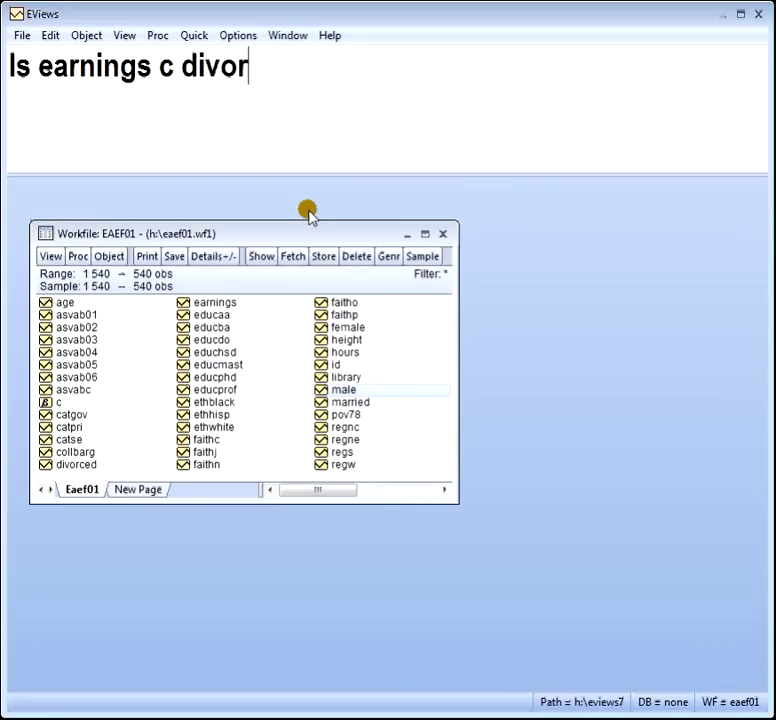
key(BackSpace)
key(BackSpace)
key(BackSpace)
text(married)
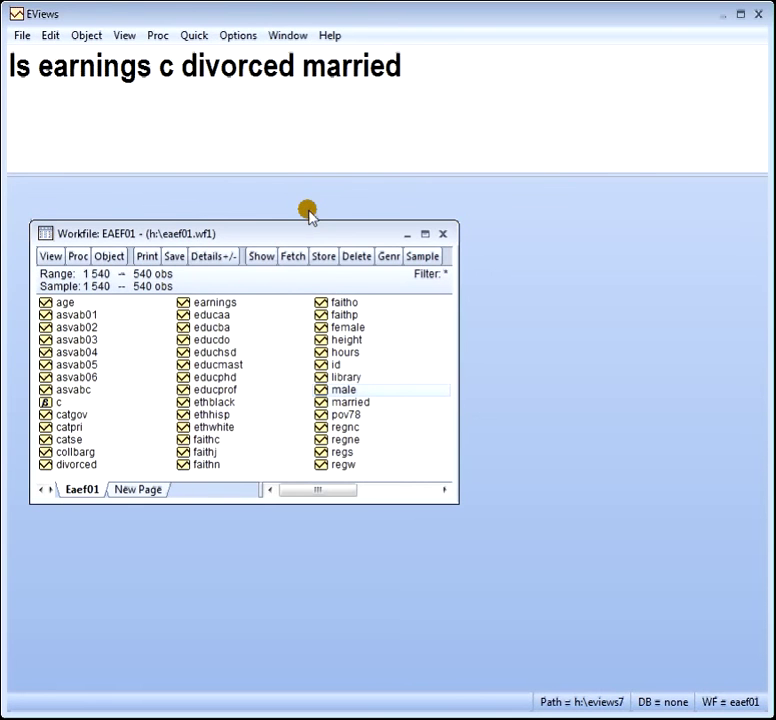
key(Return)
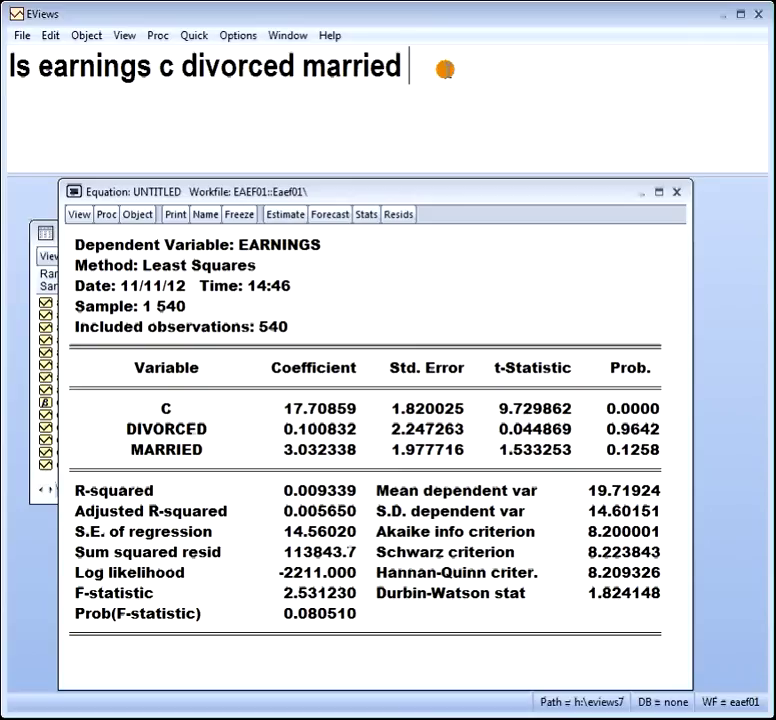
Try to estimate the earnings regression with single added to the constant, divorced and married.
text(single)
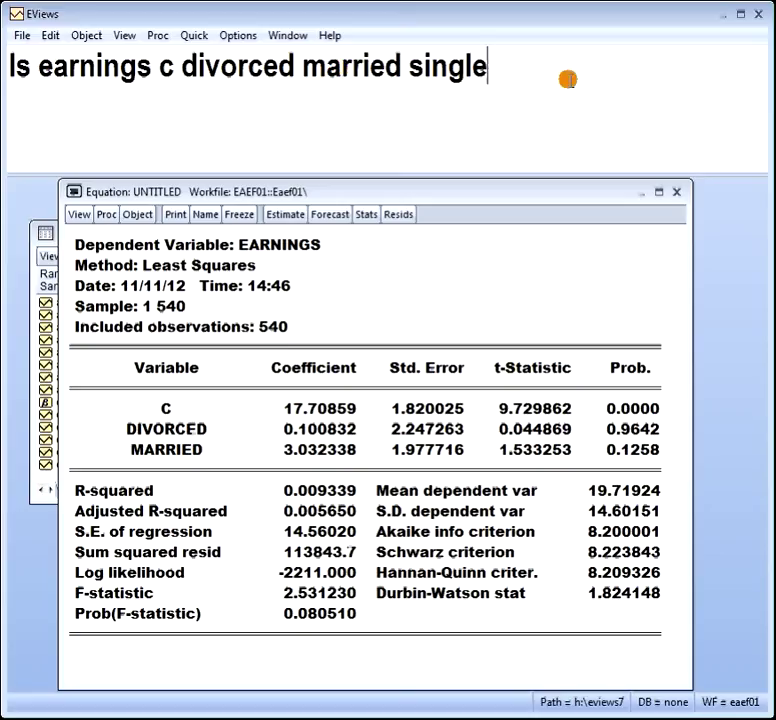
key(Return)
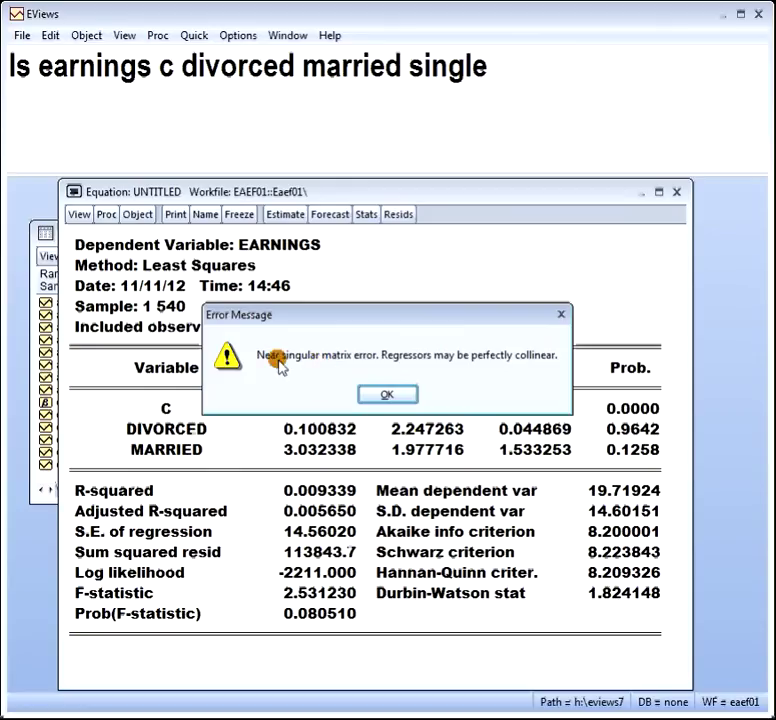
click(384, 392)
Highlight the regressors divorced, married and single in the command and minimise the equation output.
click(507, 67)
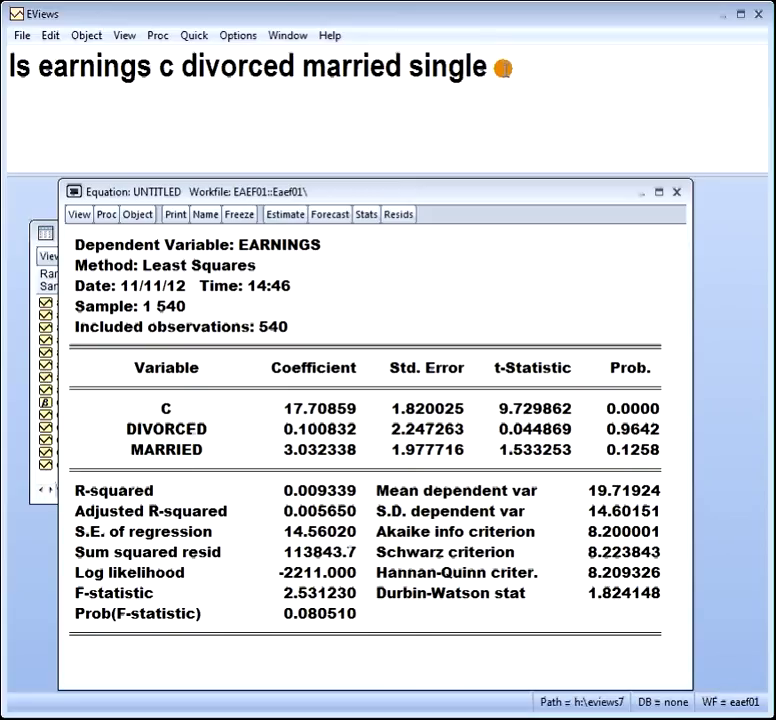
drag(502, 69, 215, 73)
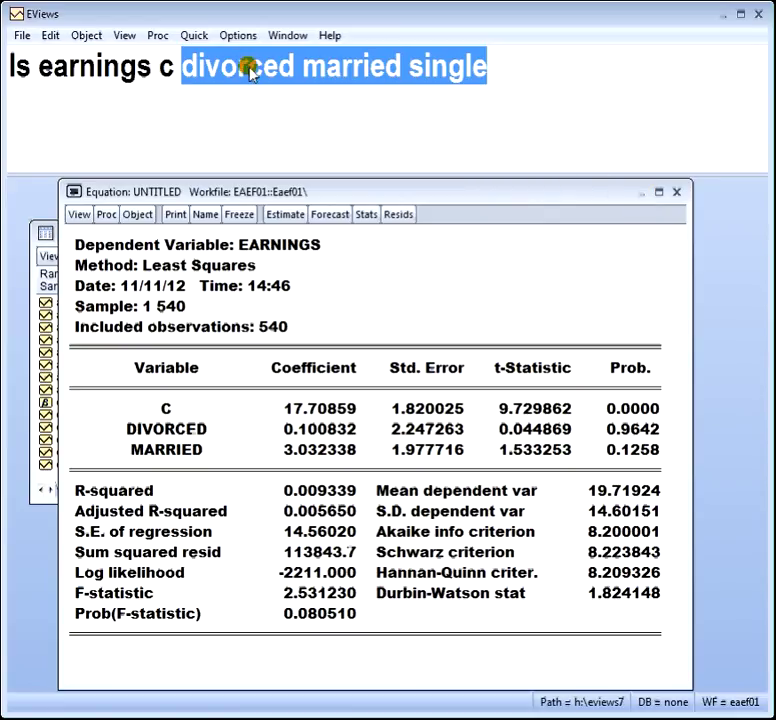
click(639, 192)
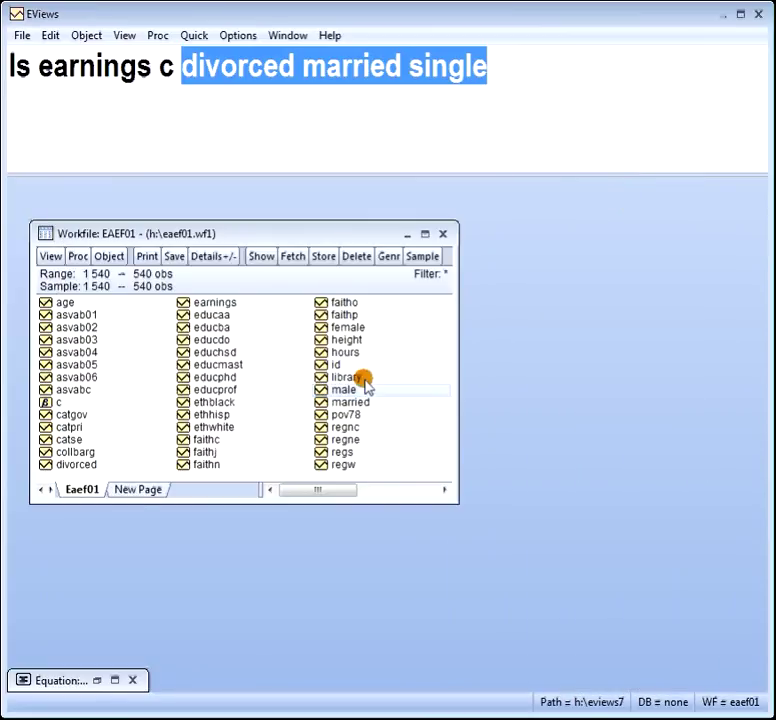
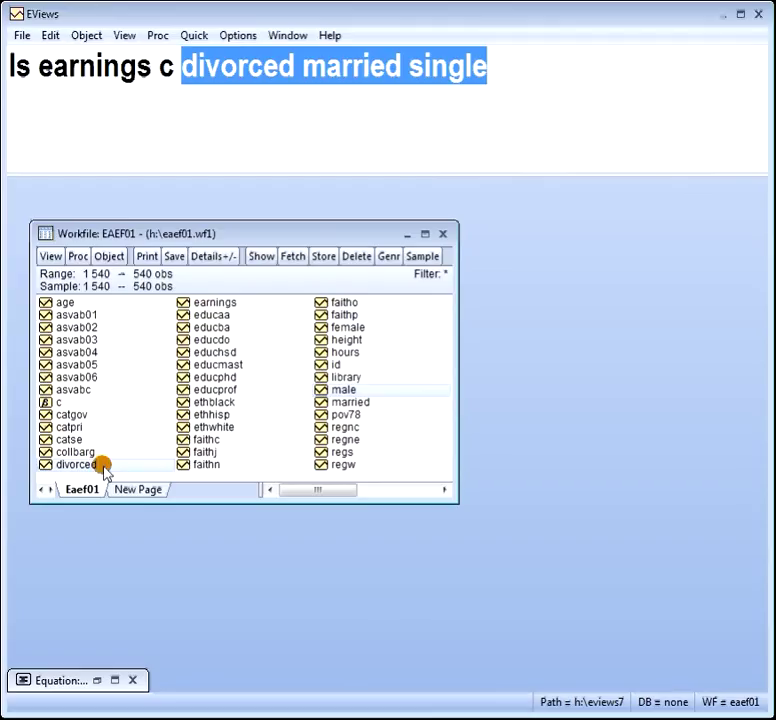
click(103, 466)
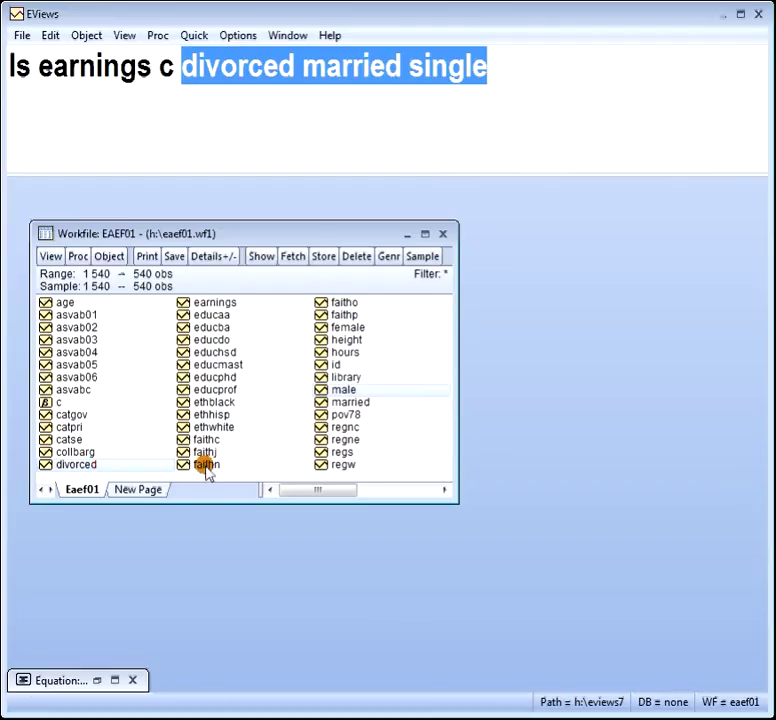
right_click(360, 402)
click(393, 412)
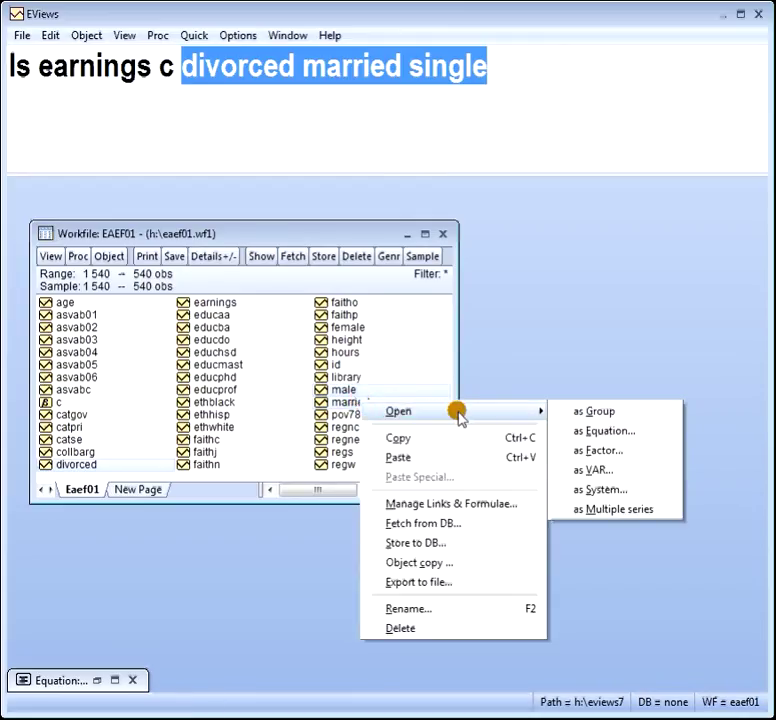
click(599, 412)
drag(325, 195, 248, 94)
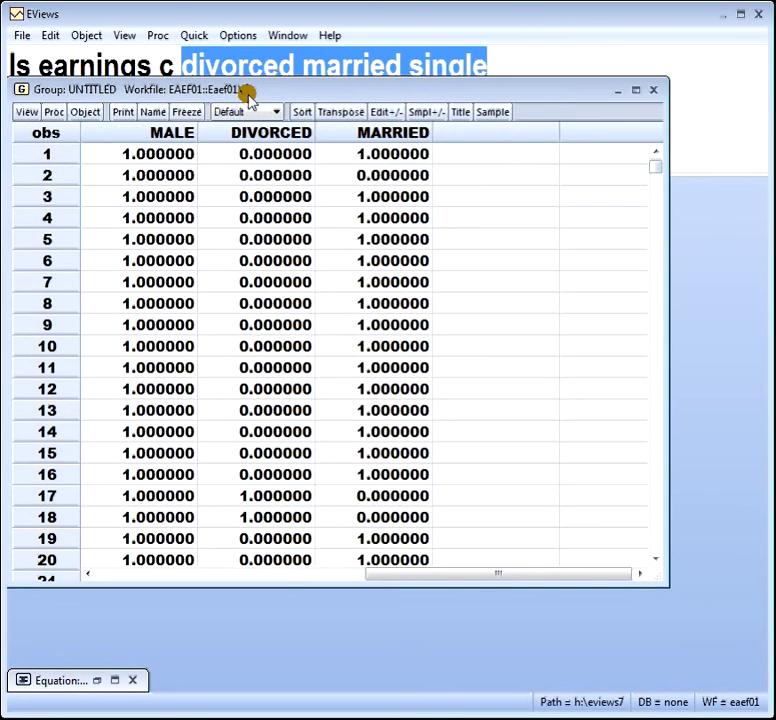
click(47, 155)
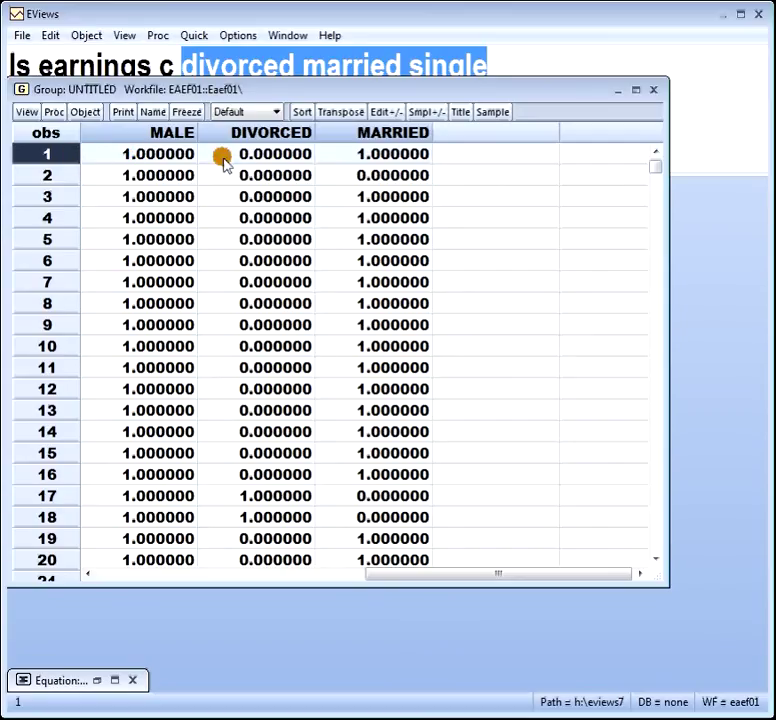
click(262, 153)
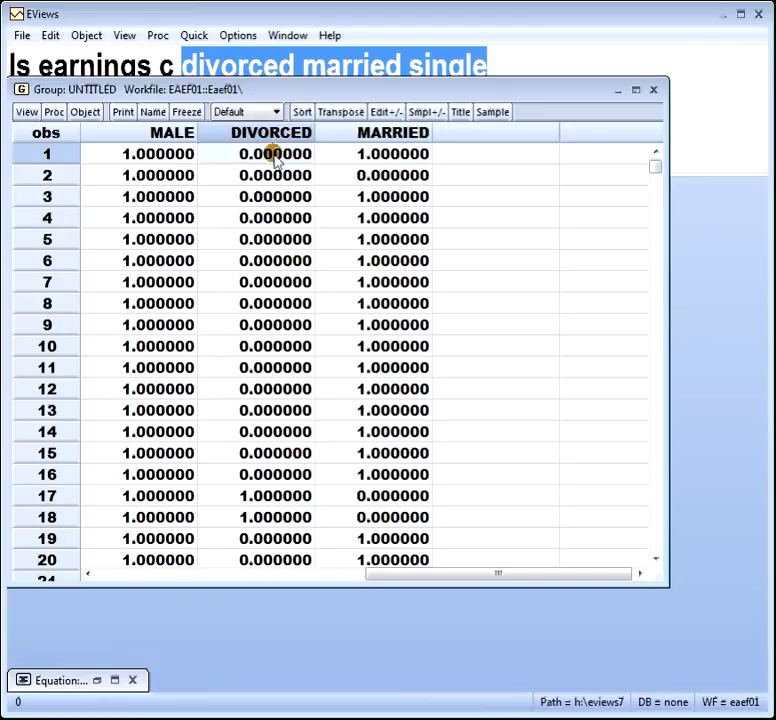
click(374, 155)
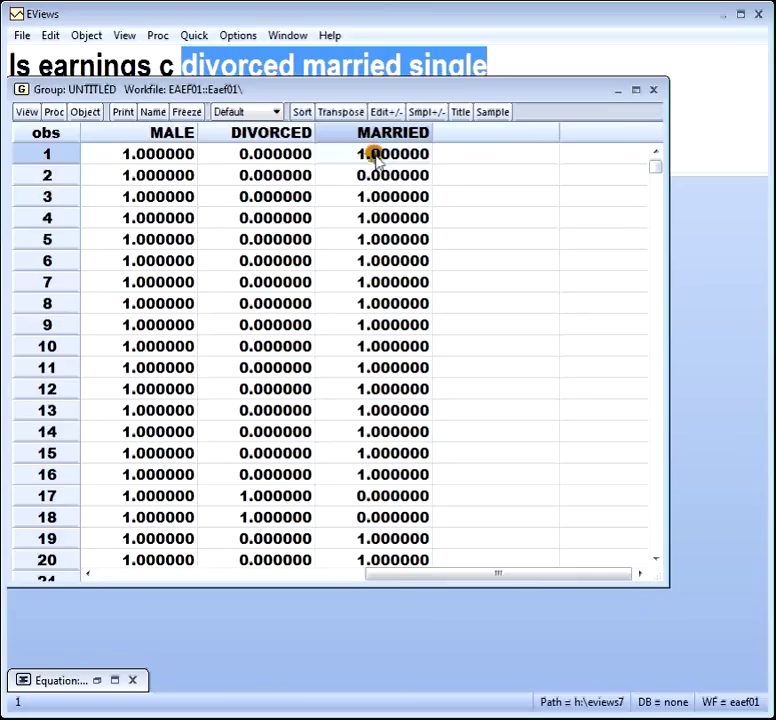
click(650, 92)
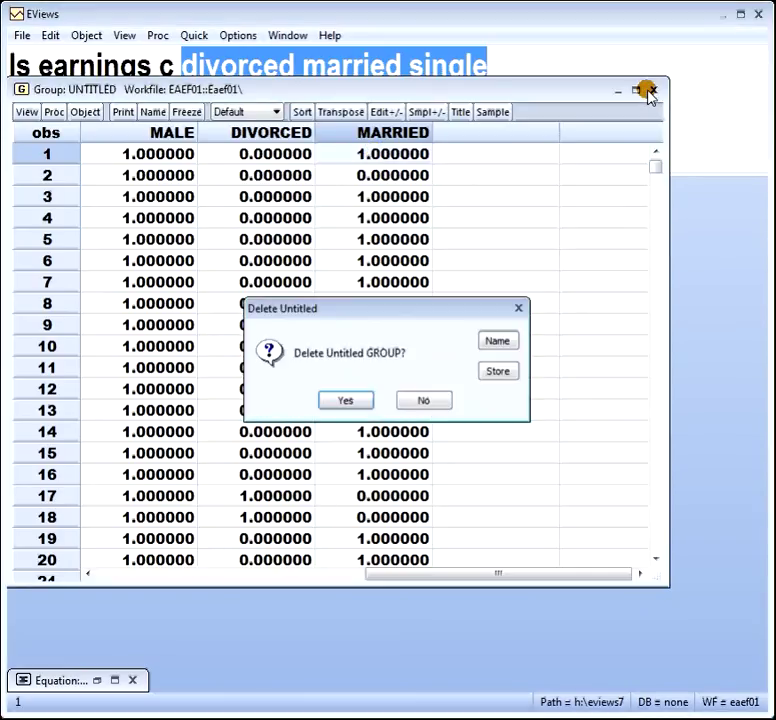
click(345, 398)
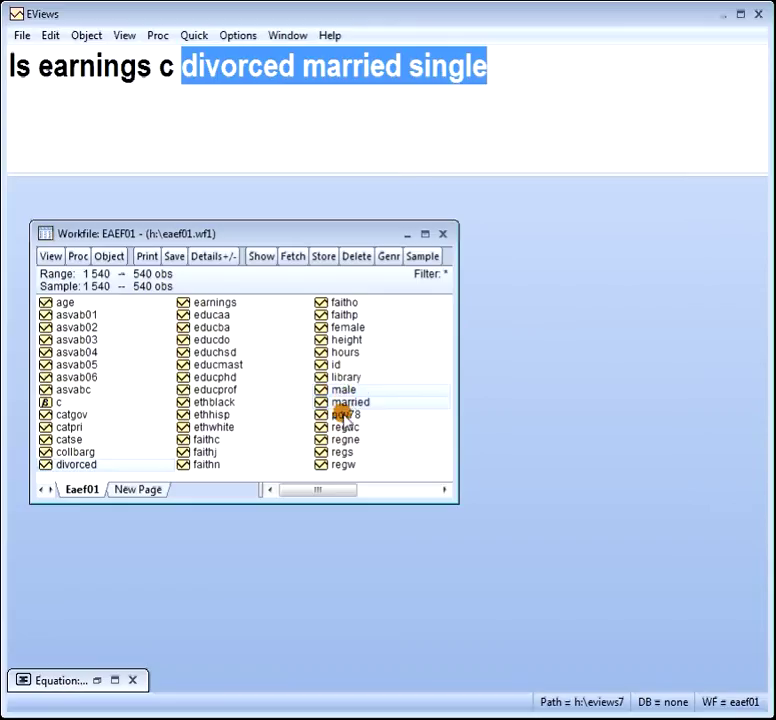
Exclude male from the selection and open the series divorced, married and single together as a group.
click(350, 389)
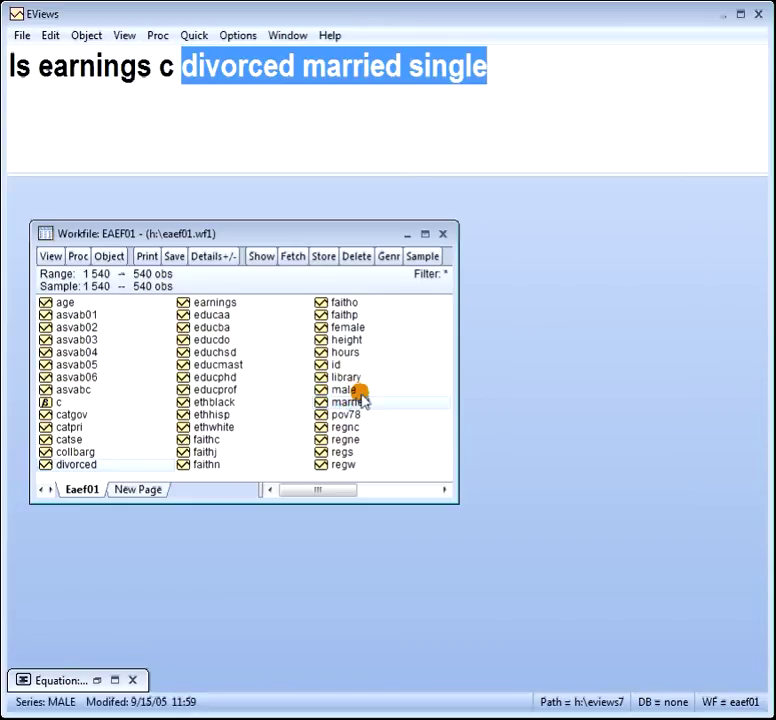
click(360, 402)
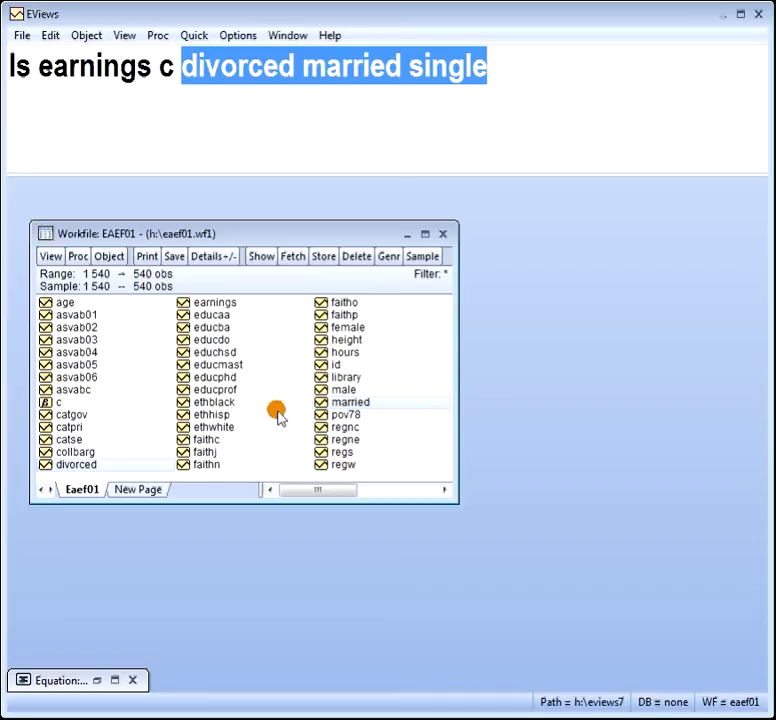
click(330, 452)
click(276, 481)
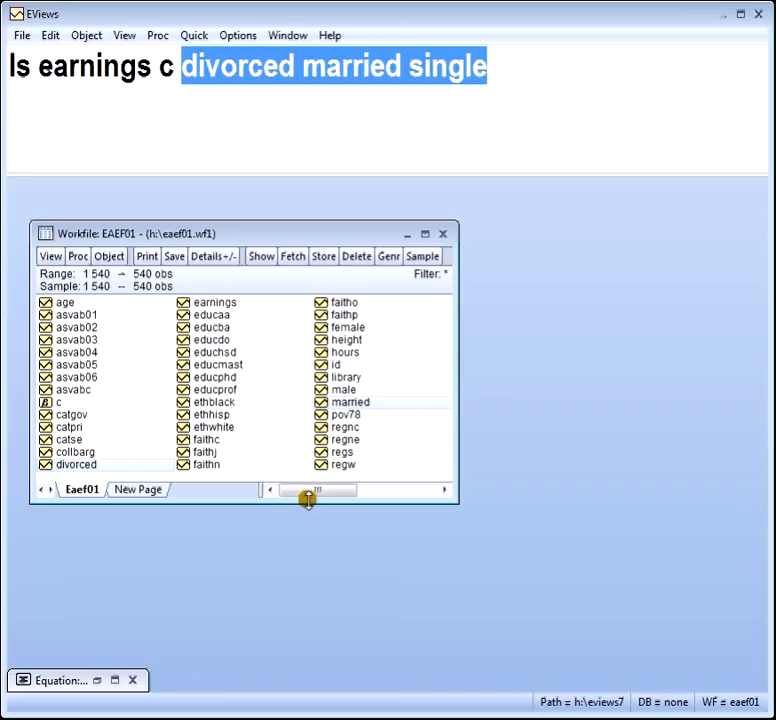
drag(308, 500, 313, 492)
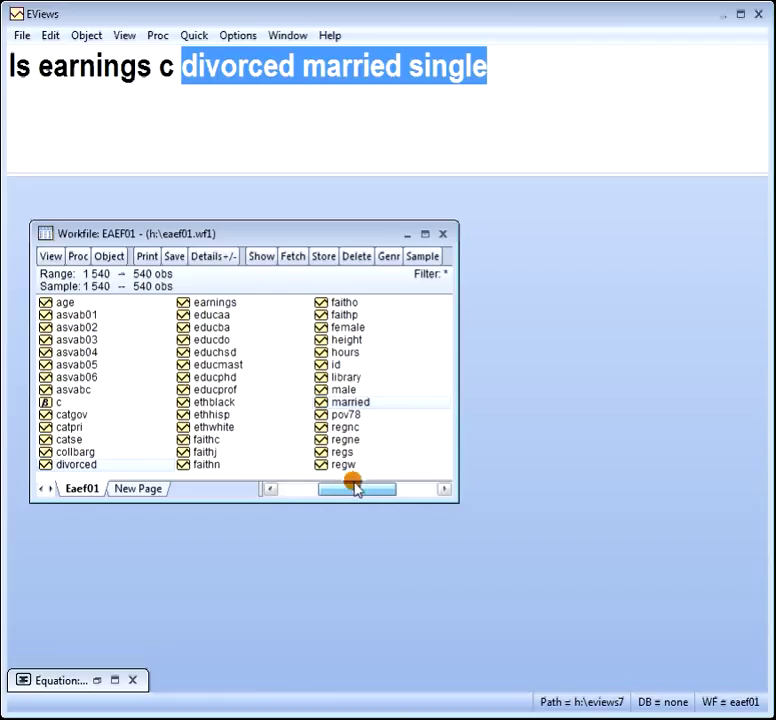
click(440, 489)
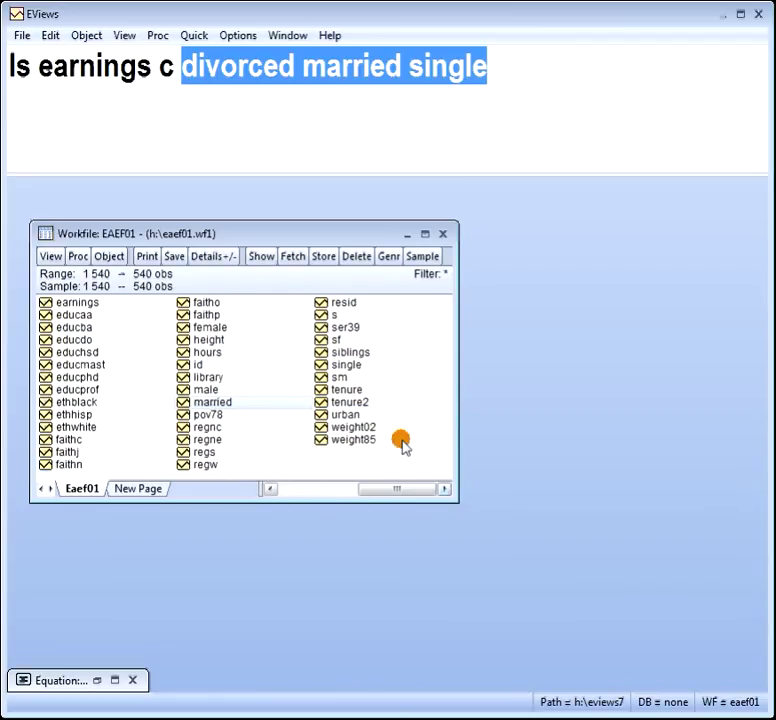
click(345, 365)
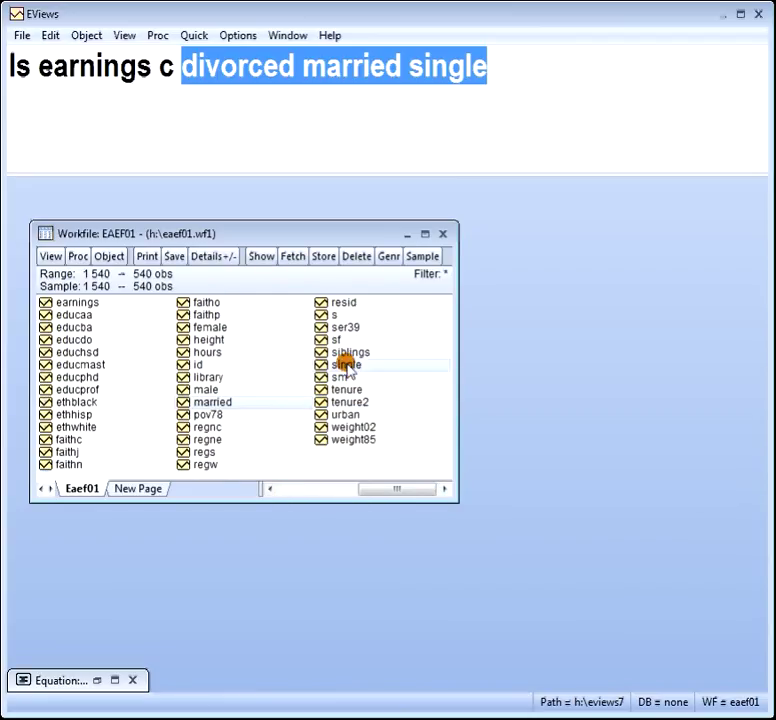
right_click(345, 365)
mouse_move(428, 377)
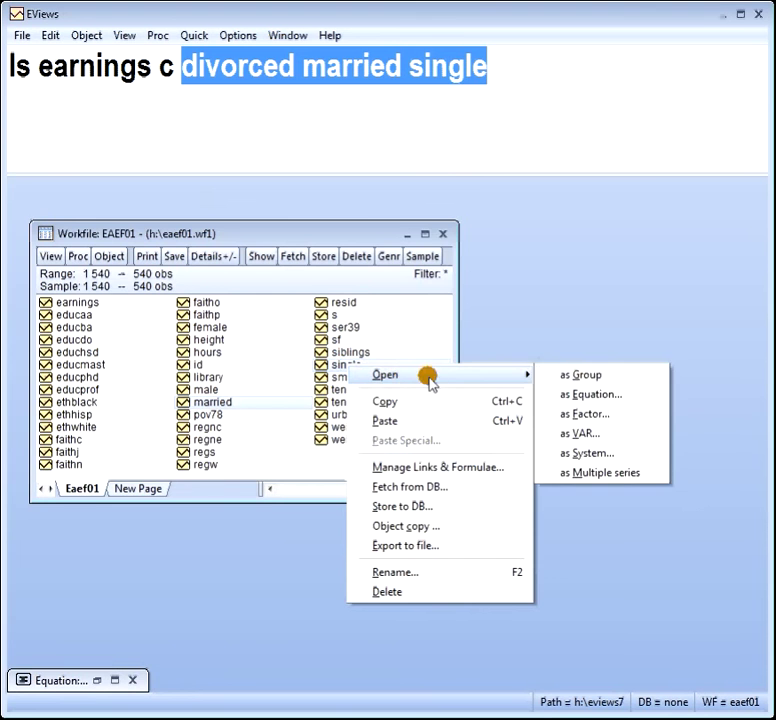
click(583, 376)
drag(262, 192, 259, 124)
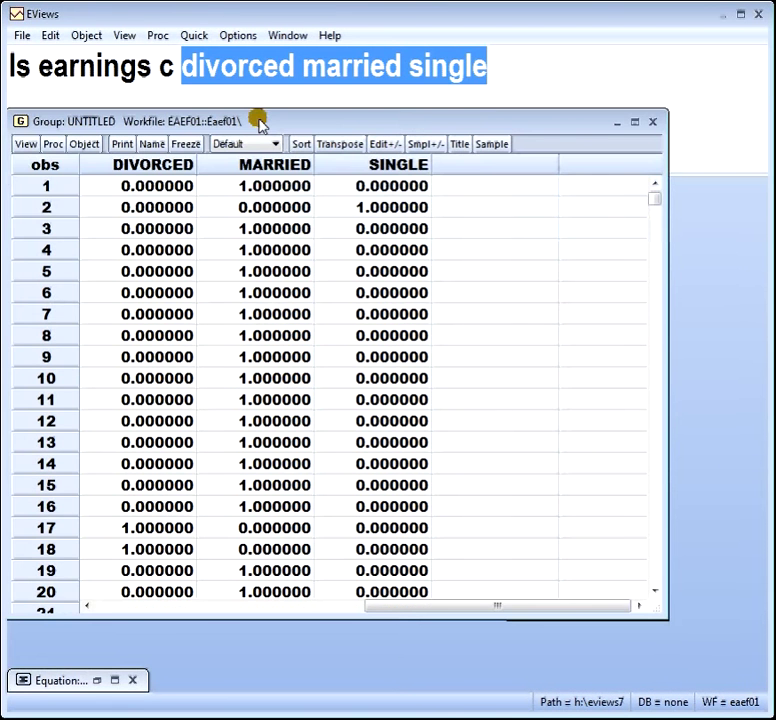
Examine how the divorced, married and single dummies are coded across the first three observations.
click(155, 187)
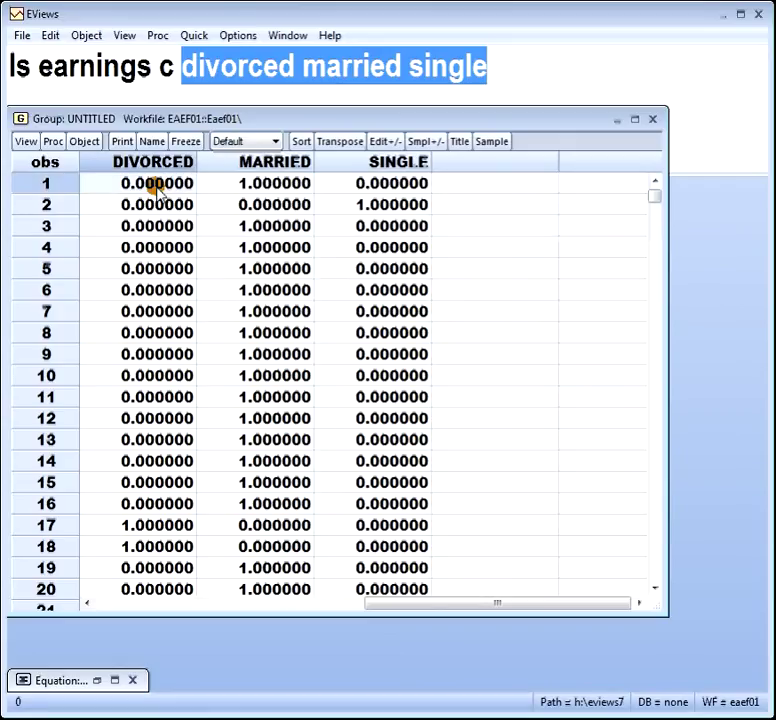
click(245, 187)
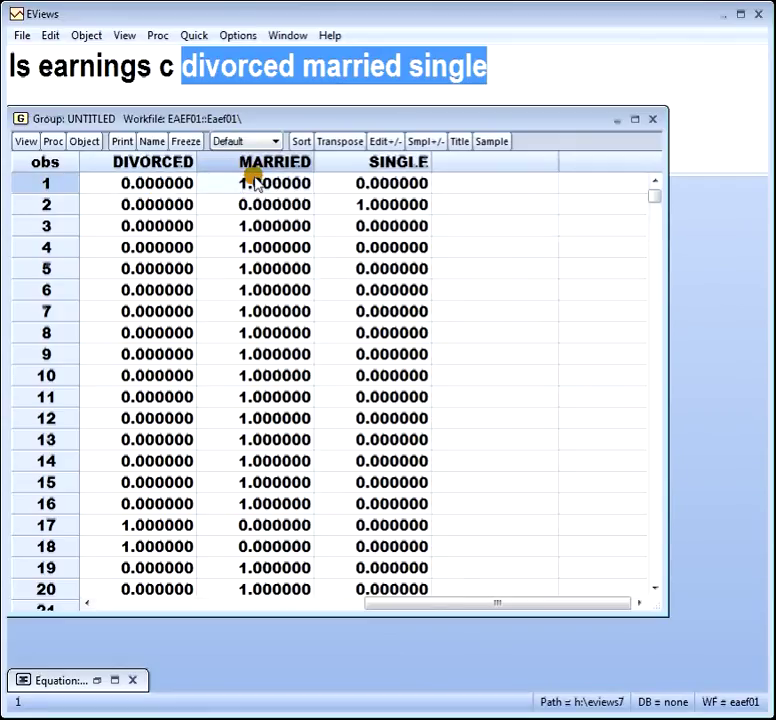
click(361, 186)
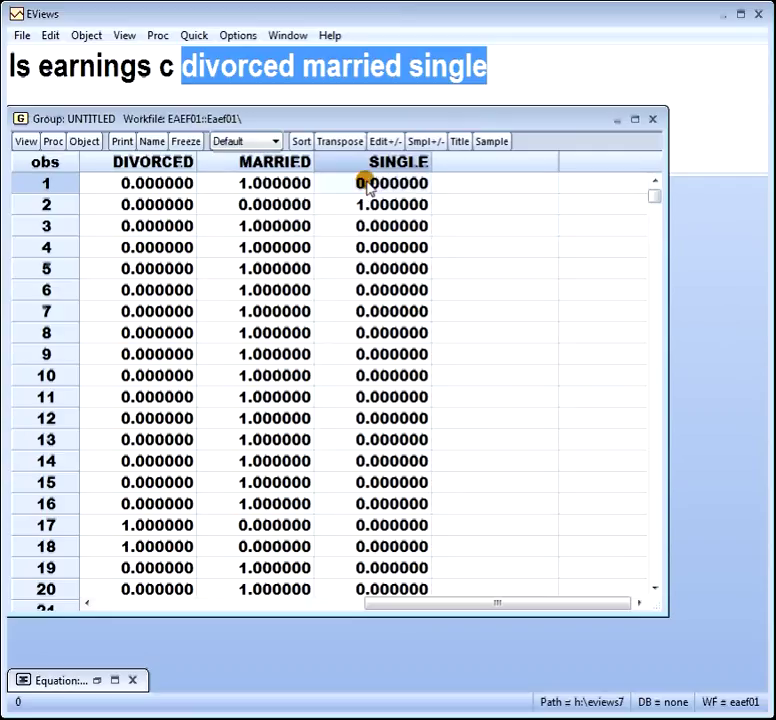
click(128, 207)
click(247, 206)
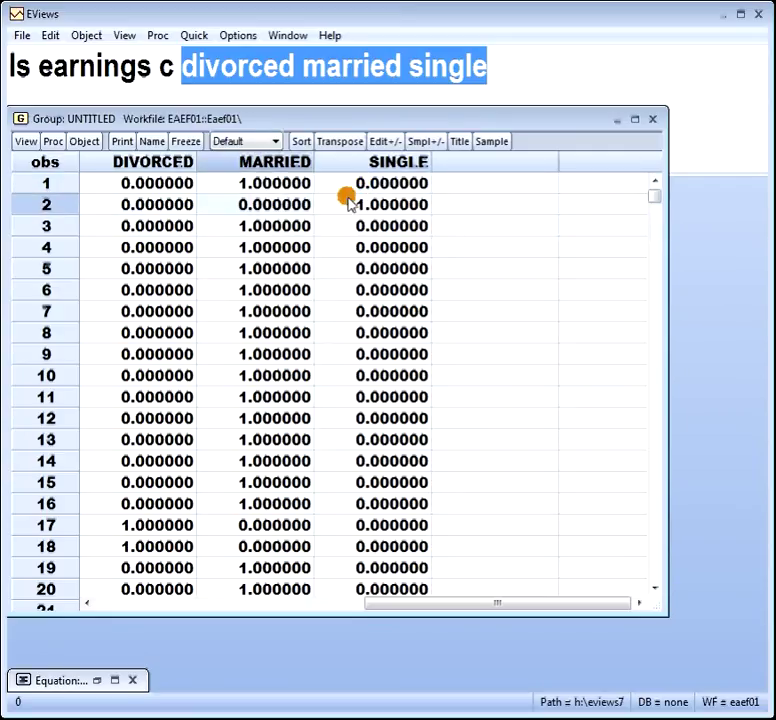
click(365, 204)
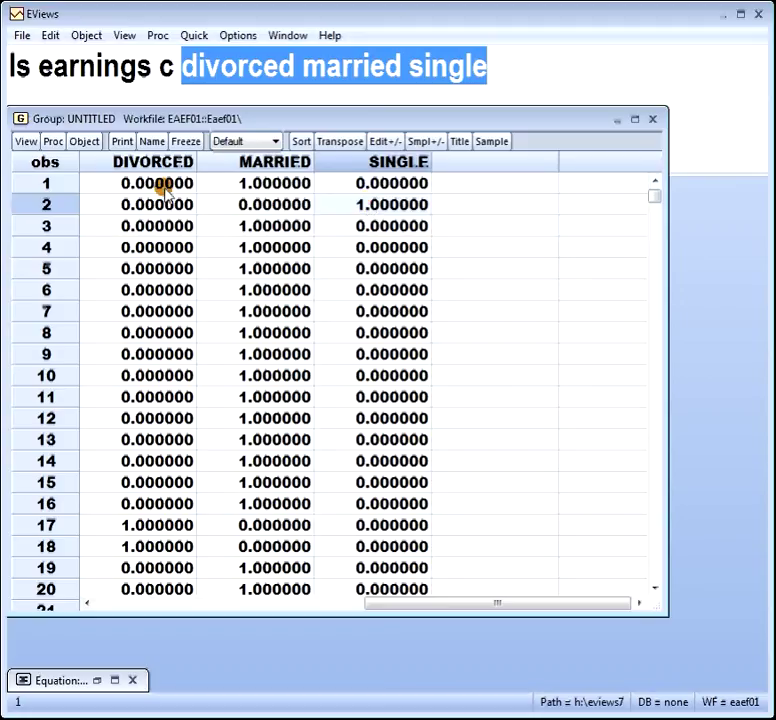
click(107, 204)
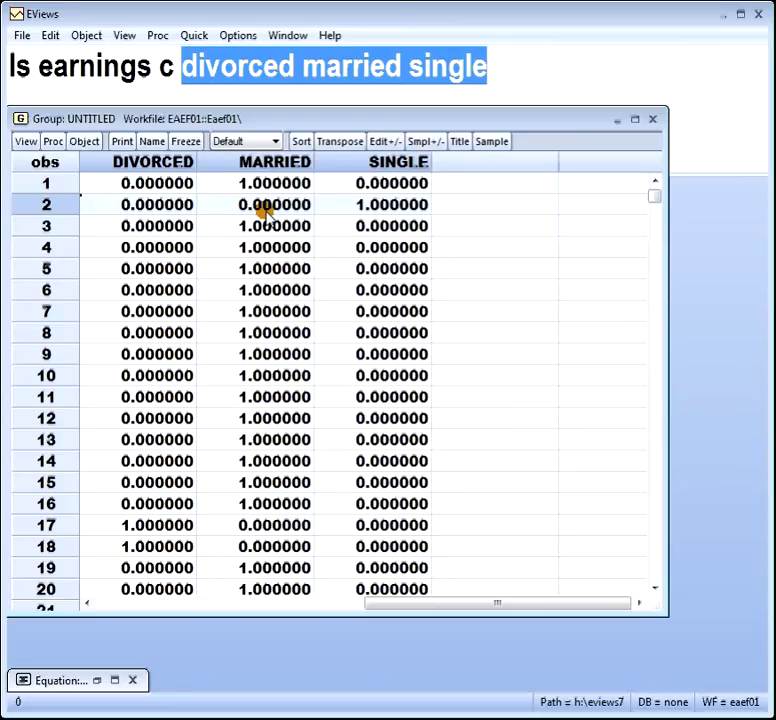
click(108, 226)
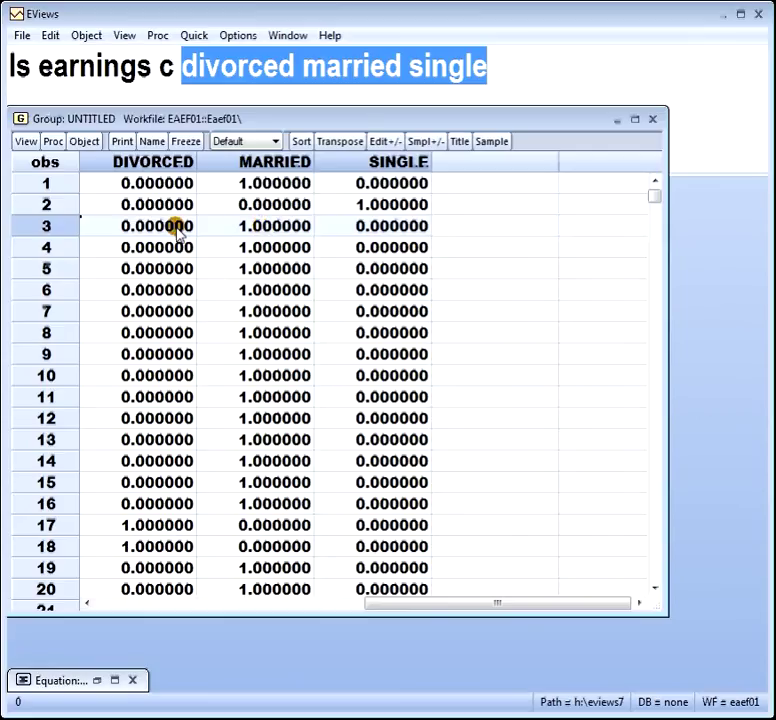
click(238, 228)
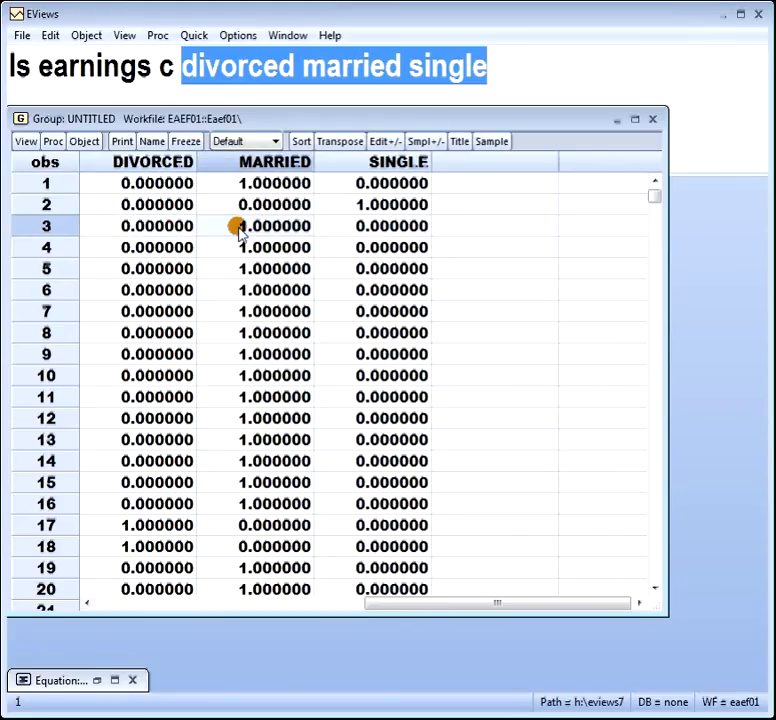
click(168, 166)
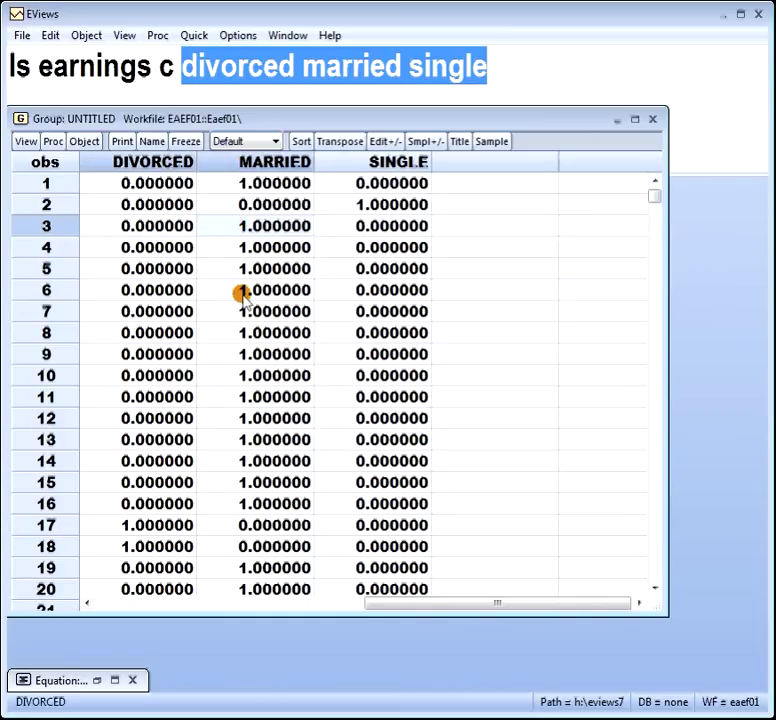
drag(242, 295, 203, 237)
click(164, 187)
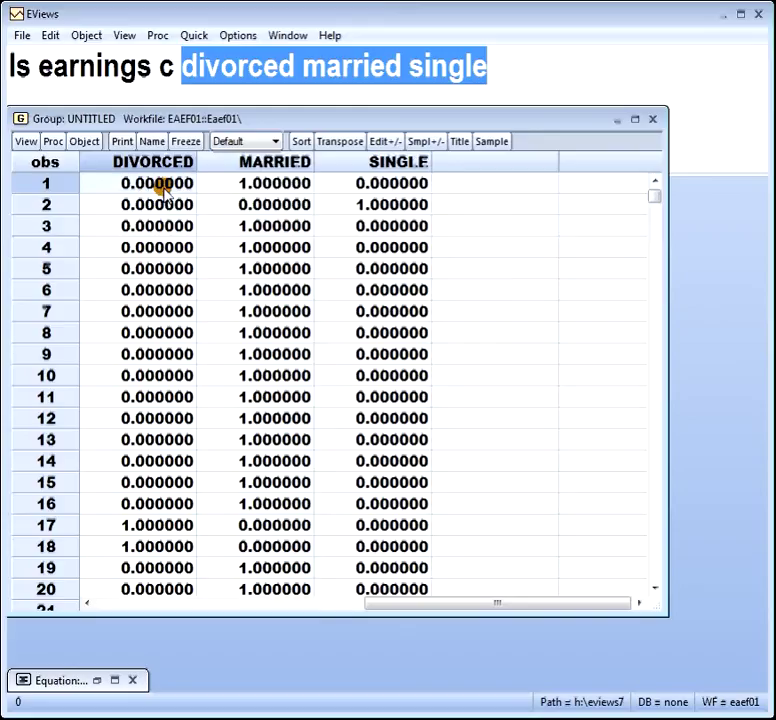
Compare the divorced, married and single values in observations 1 and 2, and highlight the whole single series.
click(252, 191)
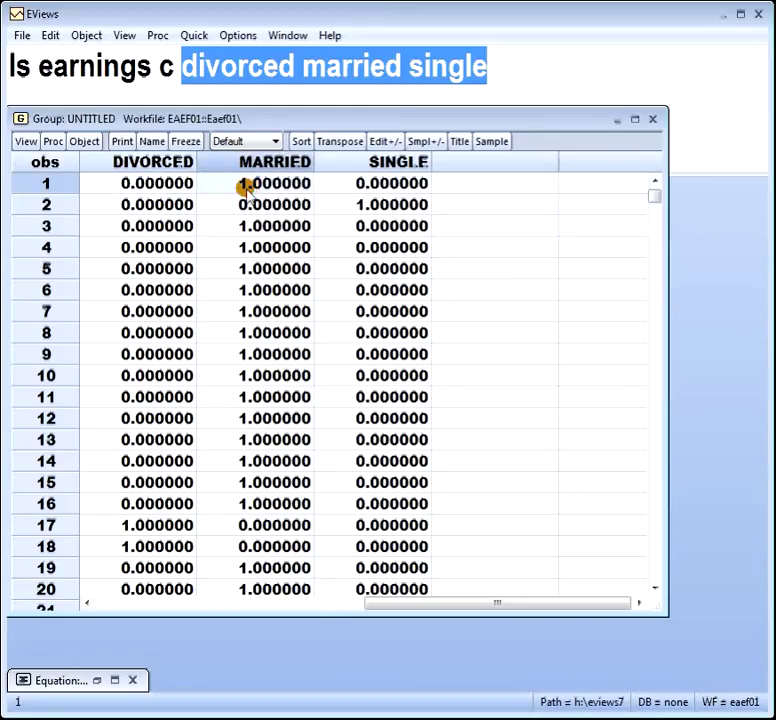
click(168, 192)
click(244, 189)
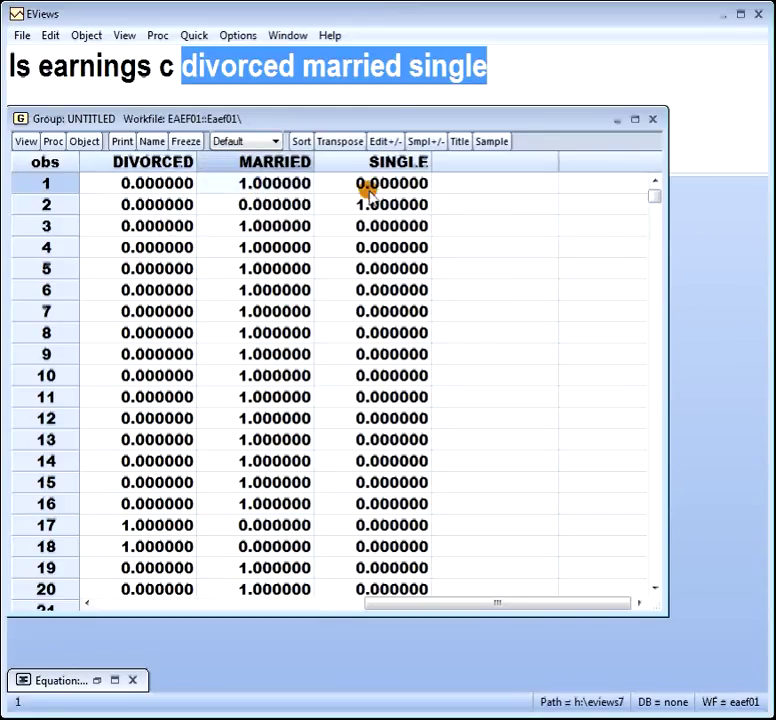
click(367, 190)
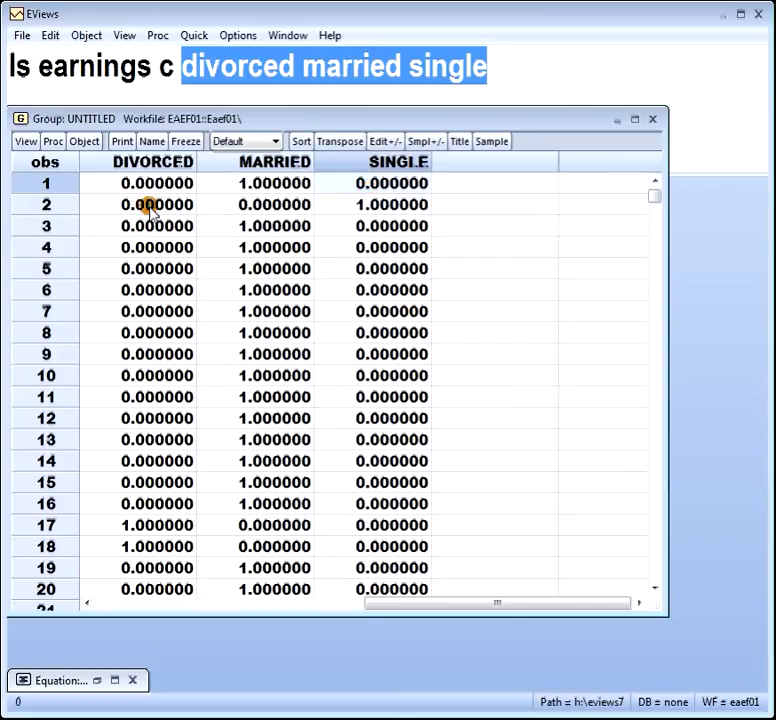
click(245, 186)
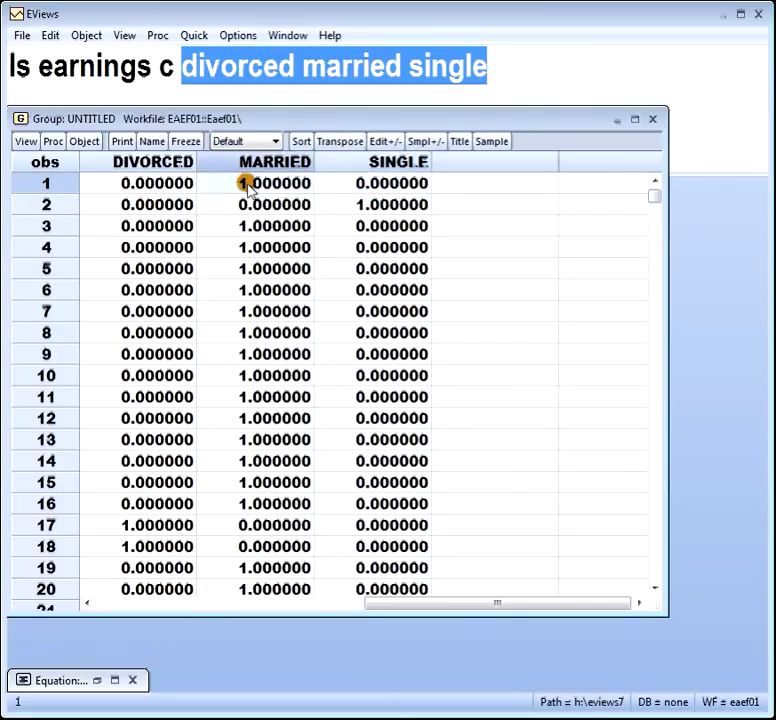
click(163, 205)
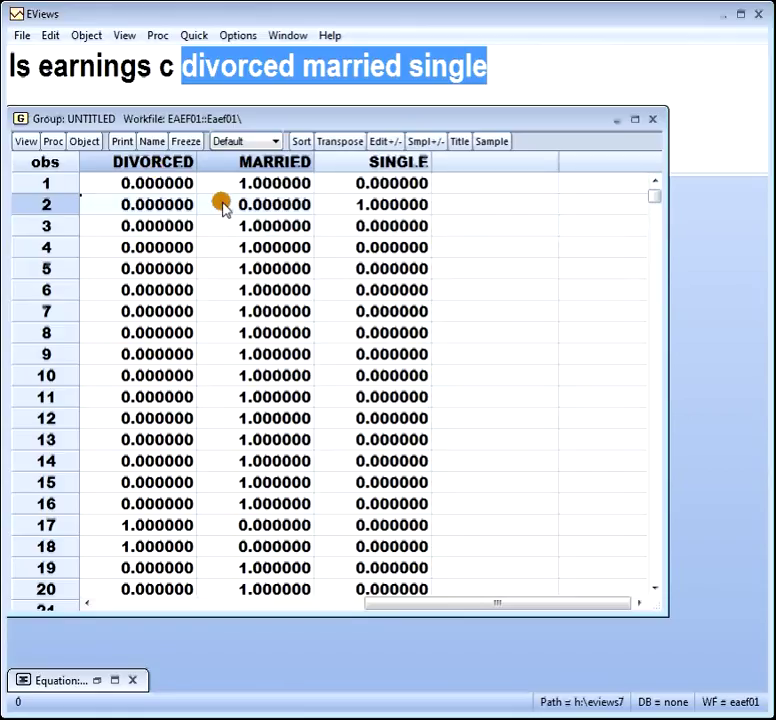
click(372, 162)
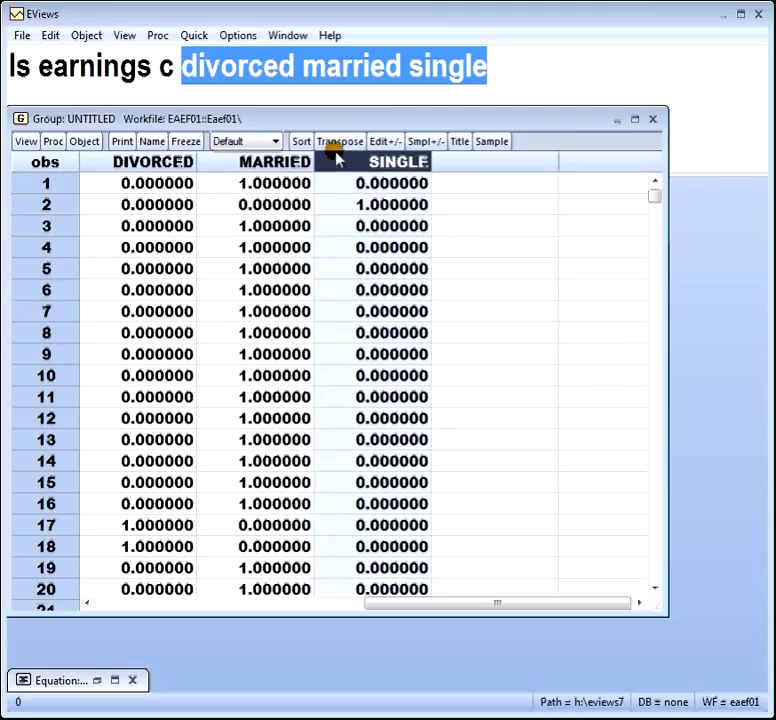
Close the group of divorced, married and single and confirm deleting it without naming it.
drag(316, 116, 329, 152)
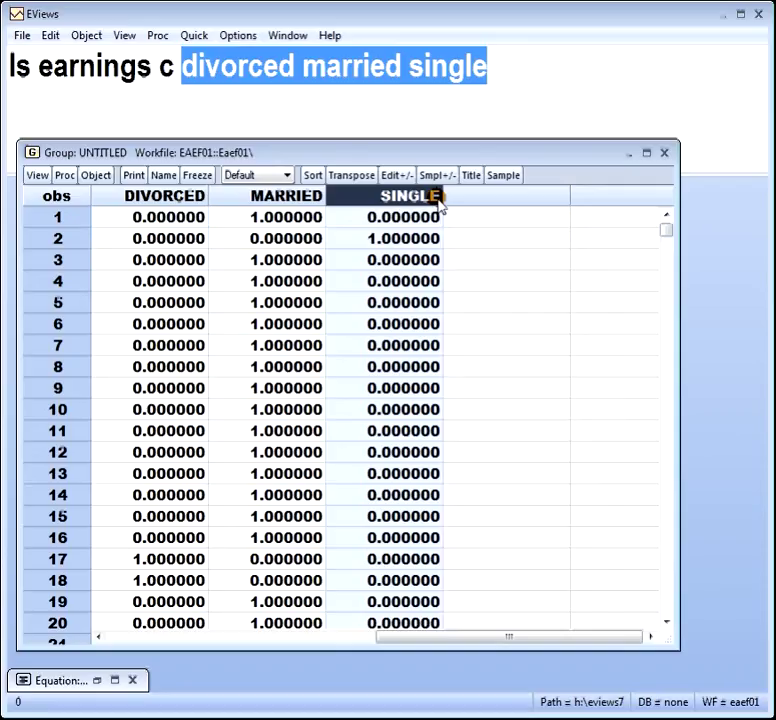
click(662, 153)
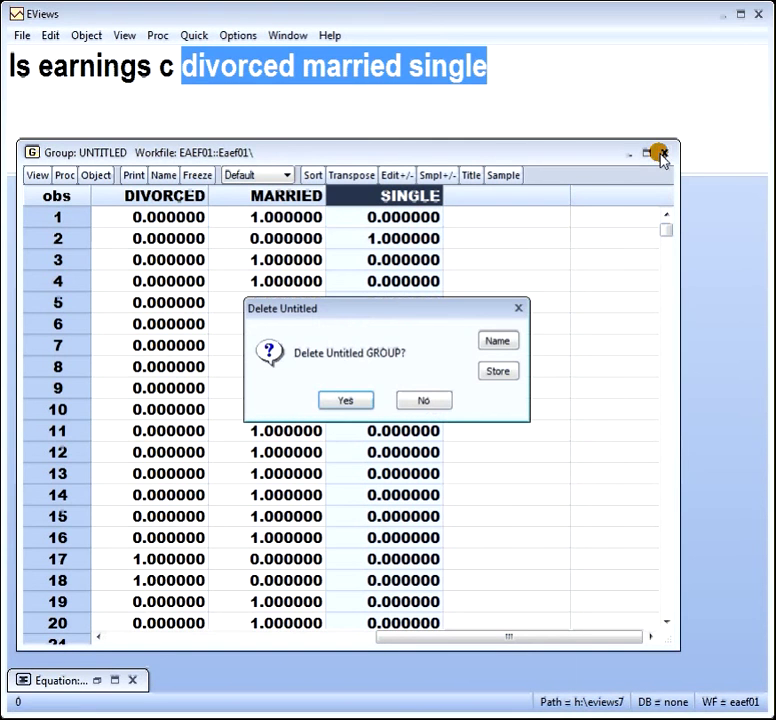
click(340, 400)
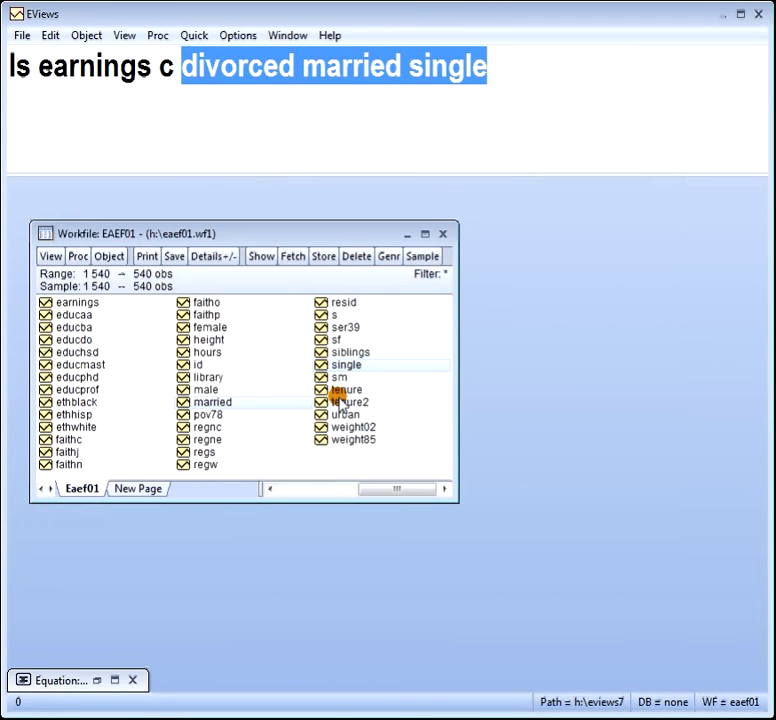